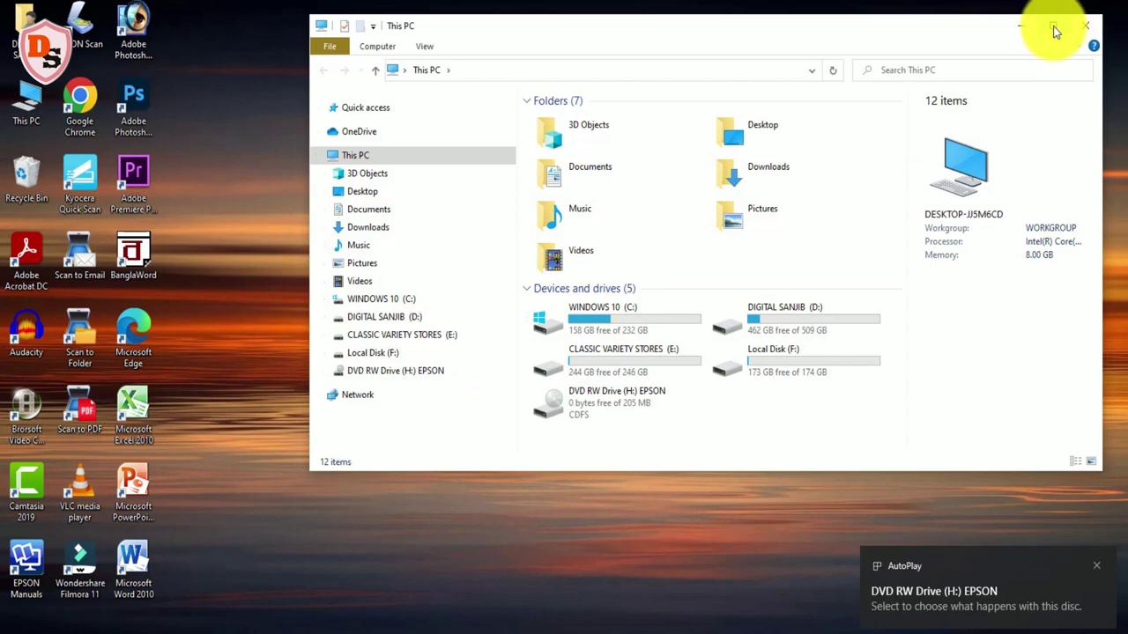
Maximize the This PC window and open the EPSON disc in DVD RW Drive (H:) to show its files.
{"action": "left_click", "coordinate": [1053, 25]}
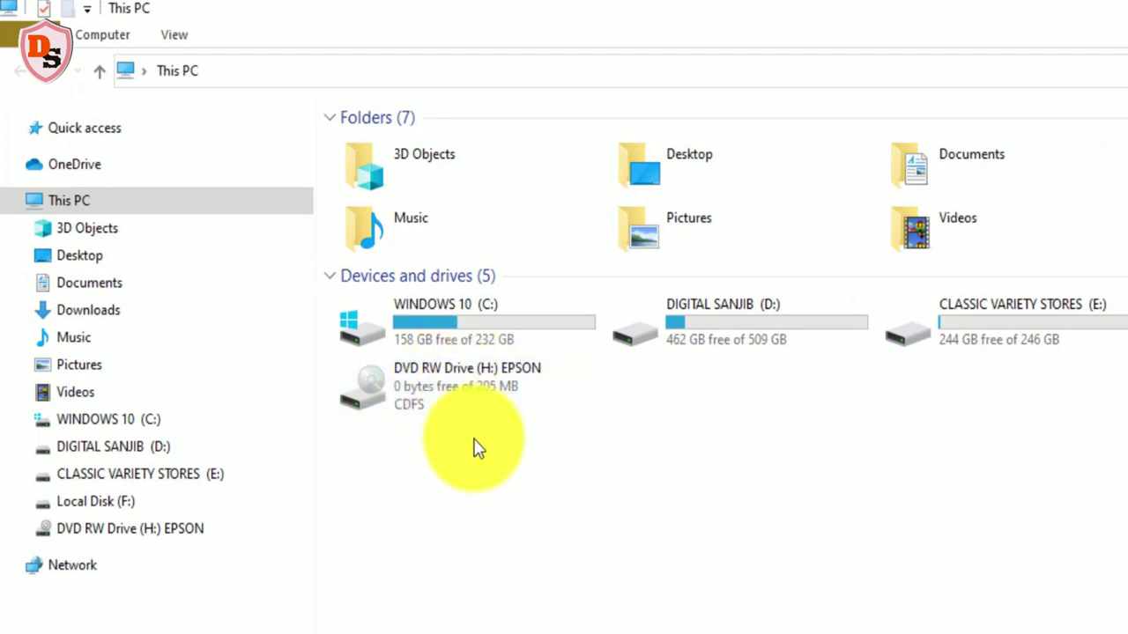
{"action": "left_click", "coordinate": [486, 391]}
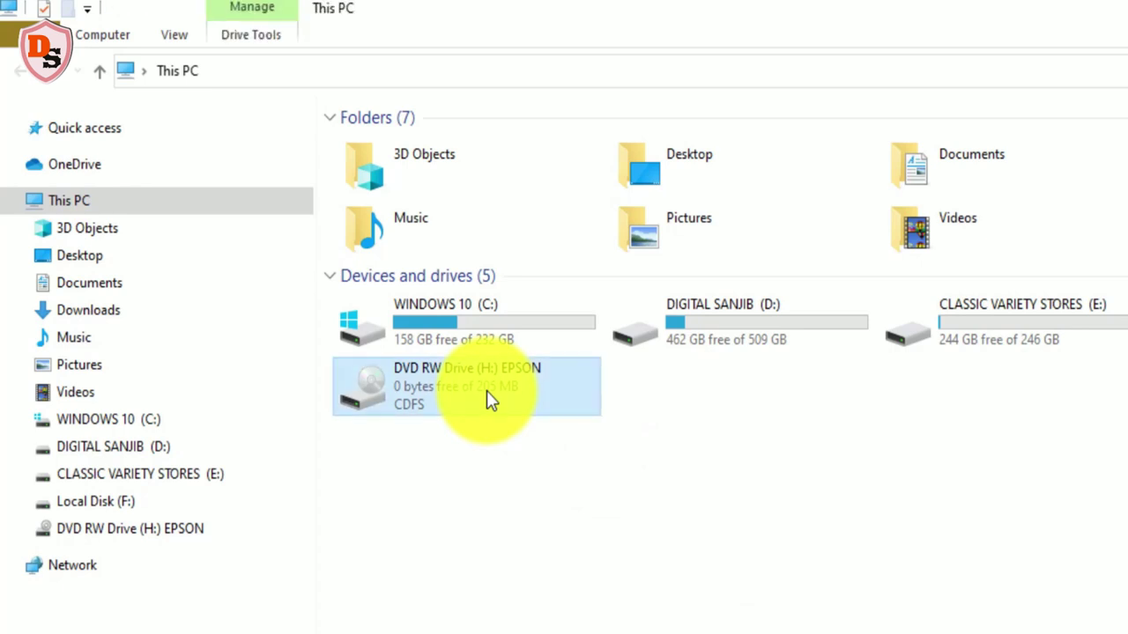
{"action": "right_click", "coordinate": [489, 399]}
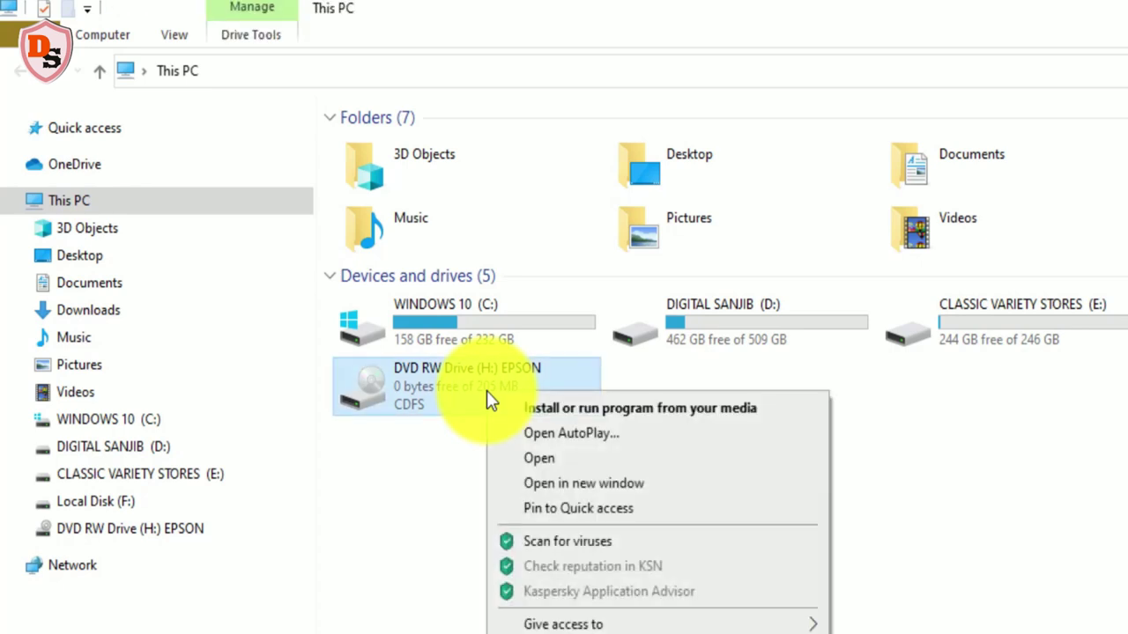
{"action": "left_click", "coordinate": [574, 464]}
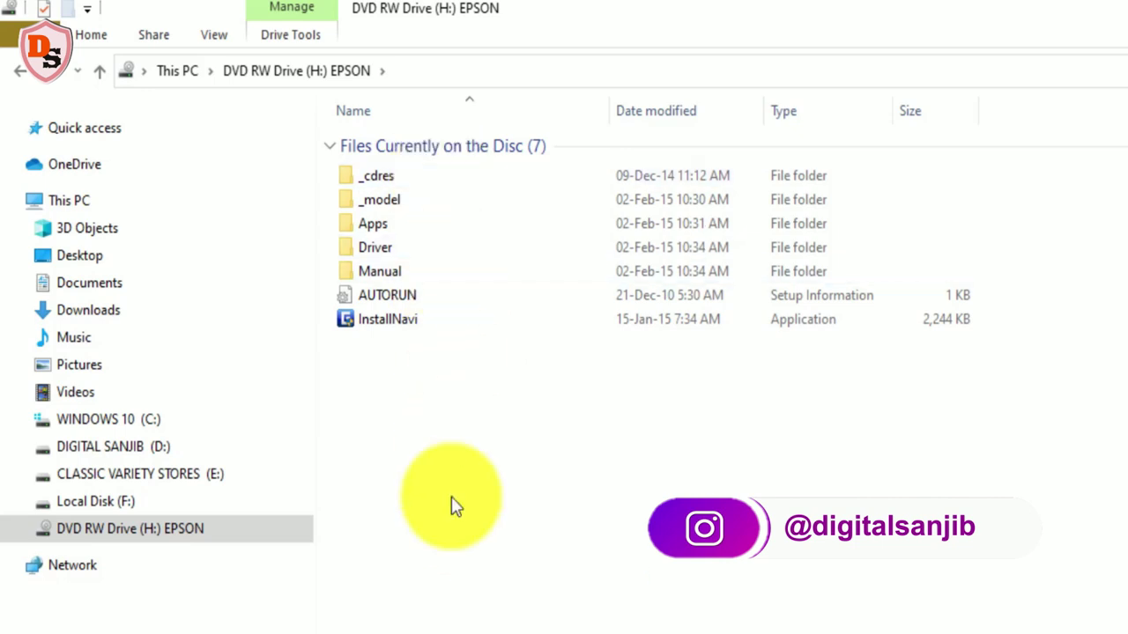
Copy all files and folders on the EPSON disc and minimize the window to reach the desktop.
{"action": "left_click", "coordinate": [396, 175]}
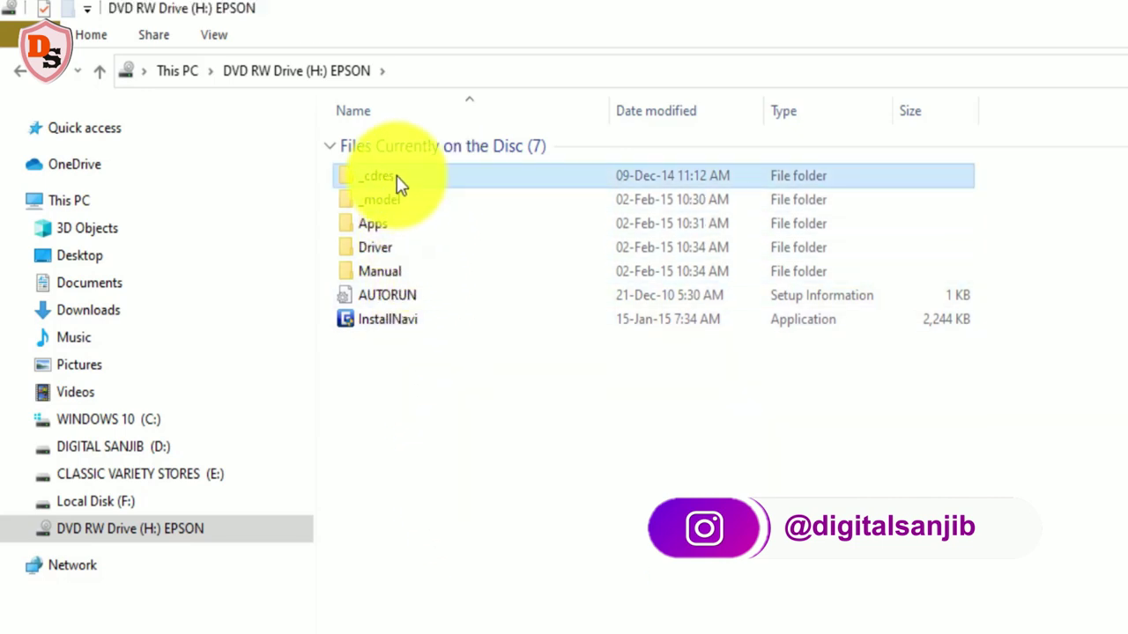
{"action": "key", "text": "ctrl+a"}
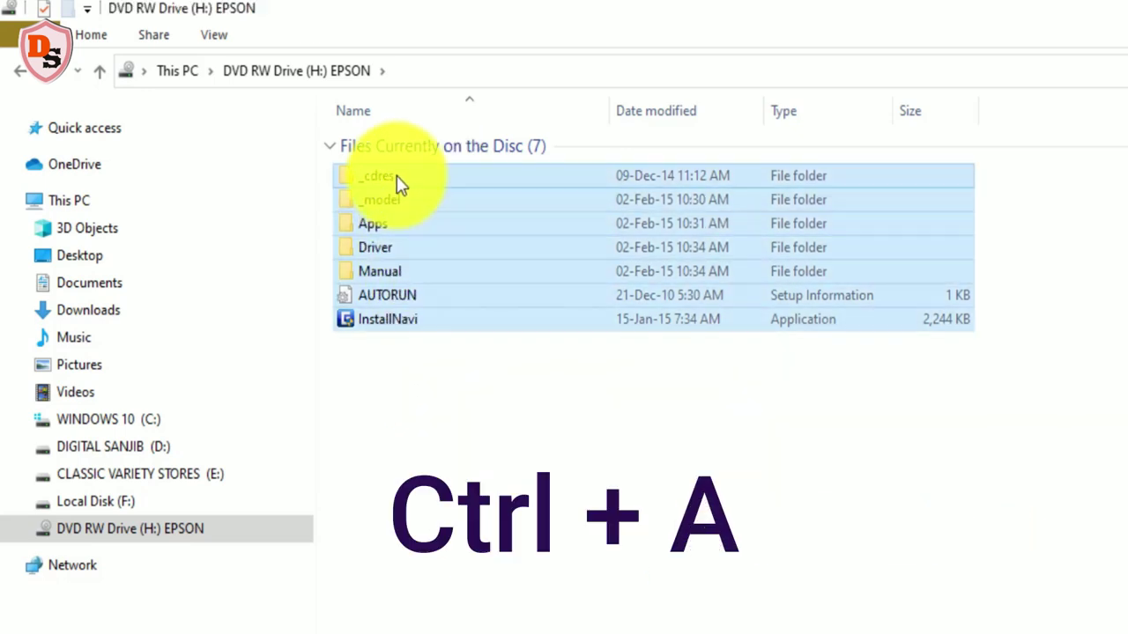
{"action": "right_click", "coordinate": [411, 226]}
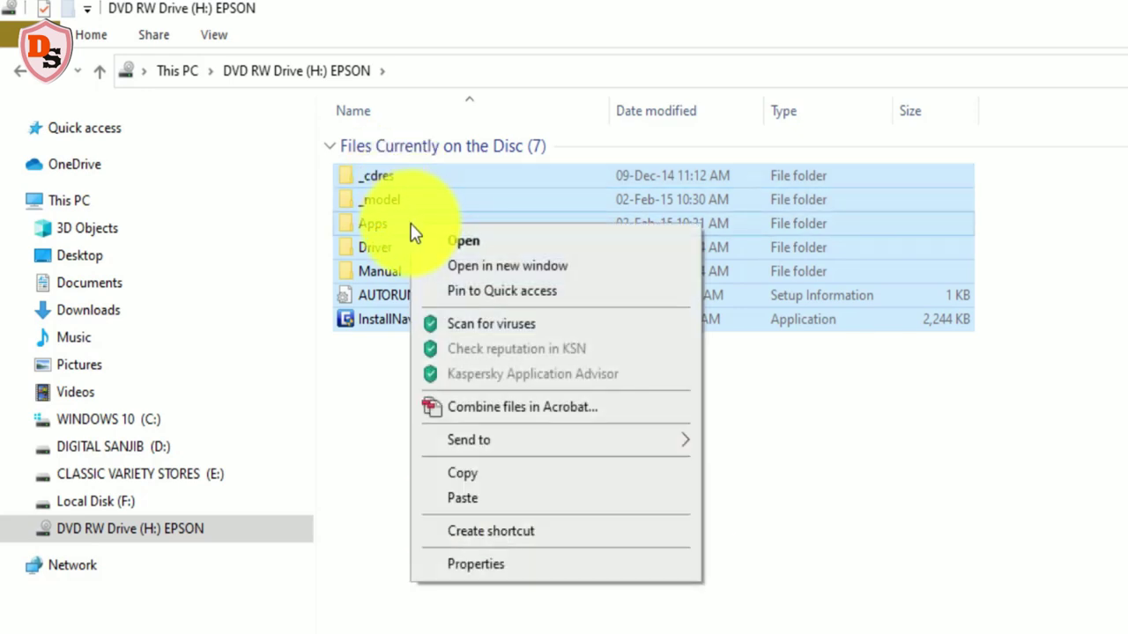
{"action": "left_click", "coordinate": [500, 475]}
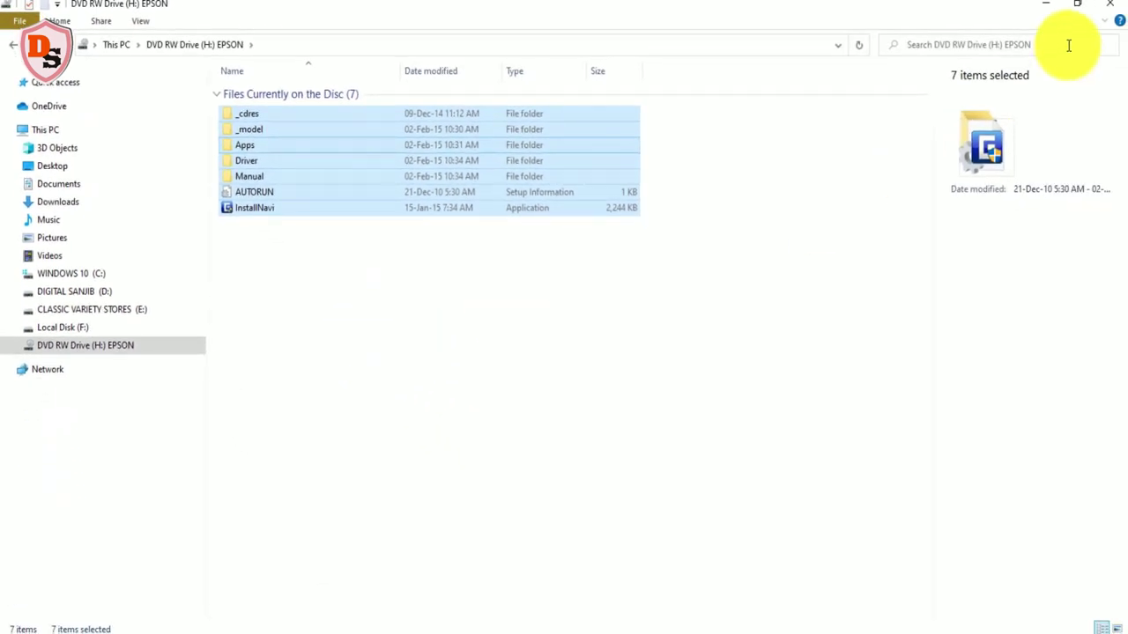
{"action": "left_click", "coordinate": [1051, 7]}
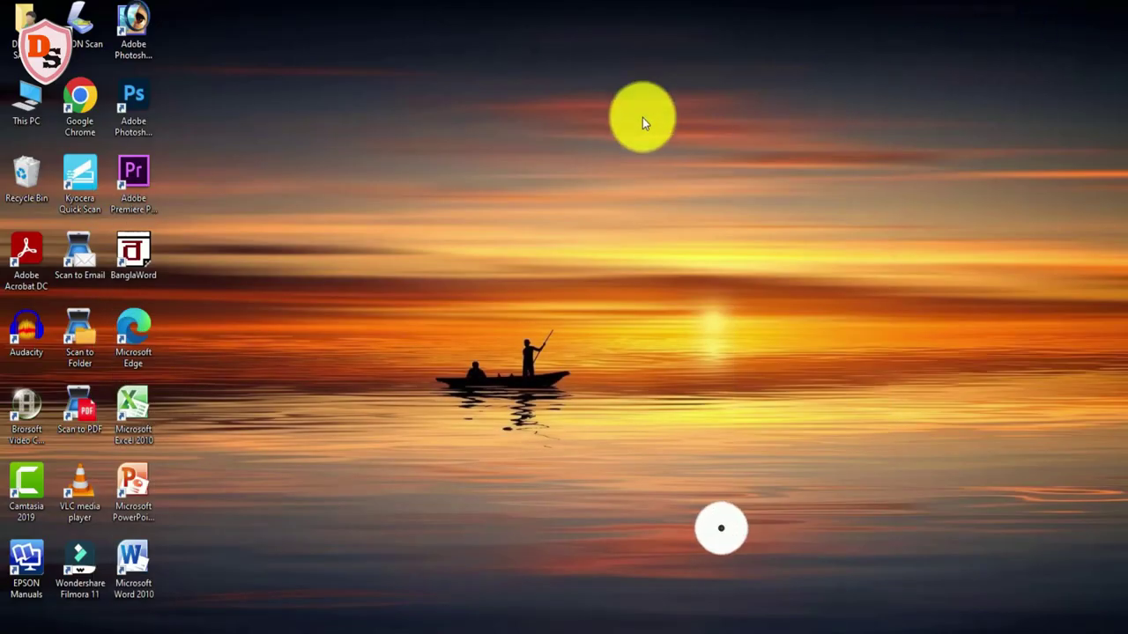
Create a new folder named "Epson Driver" on the desktop.
{"action": "right_click", "coordinate": [292, 303]}
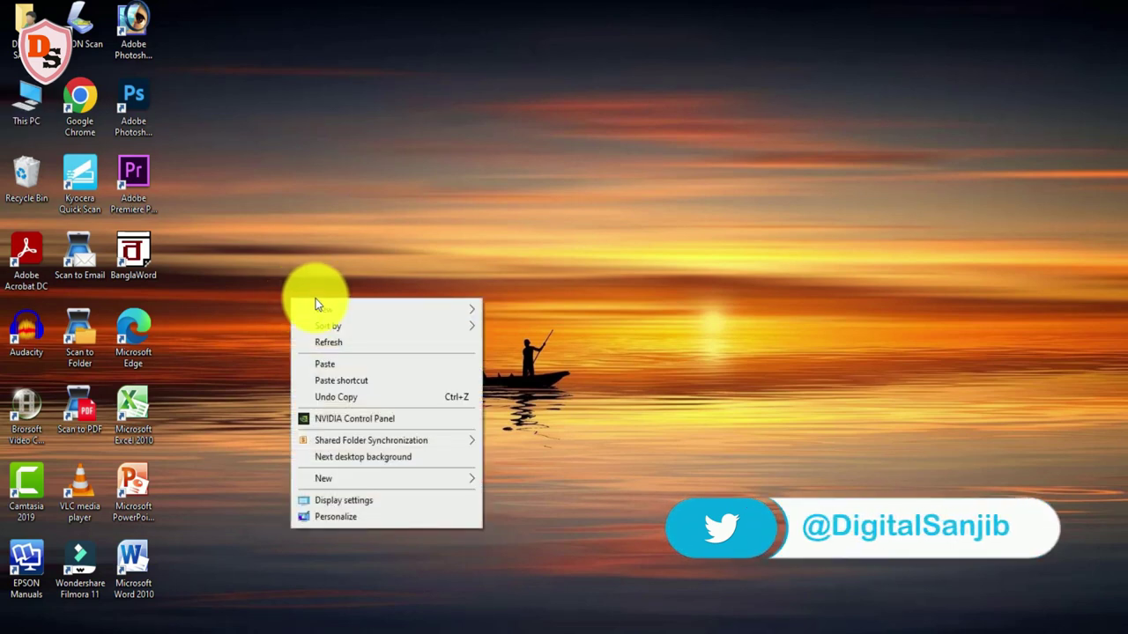
{"action": "mouse_move", "coordinate": [458, 483]}
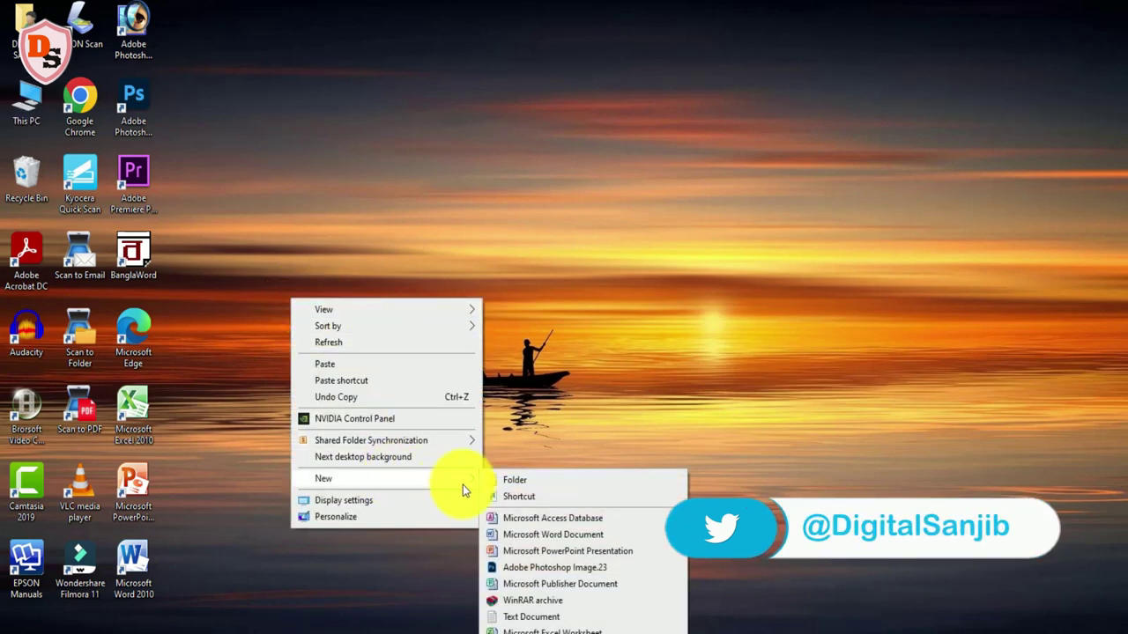
{"action": "left_click", "coordinate": [521, 487]}
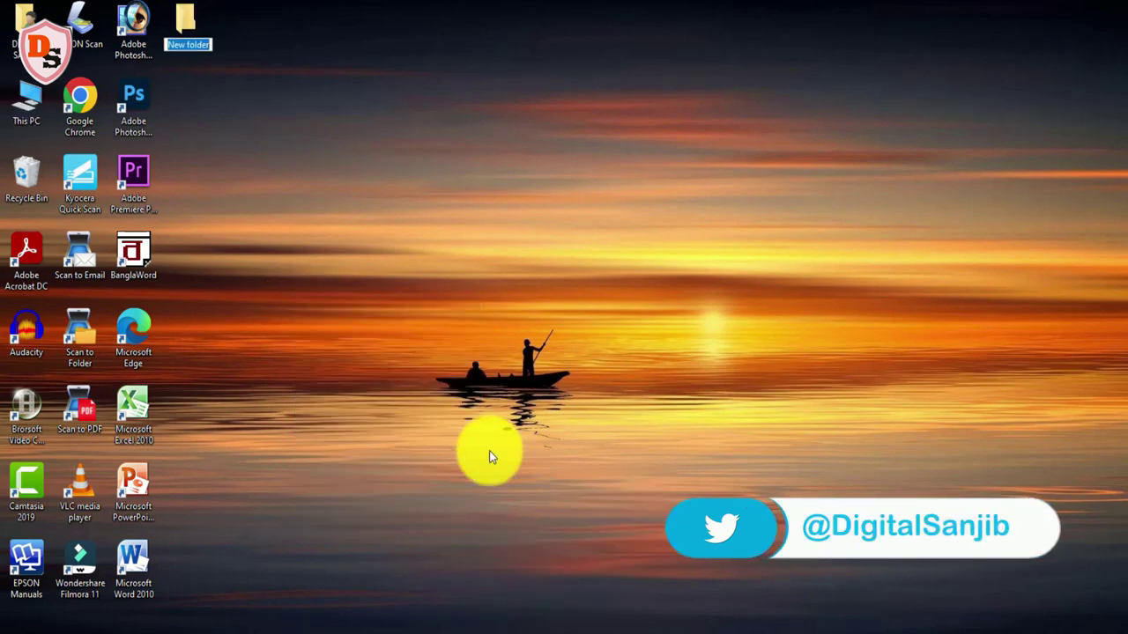
{"action": "type", "text": "E"}
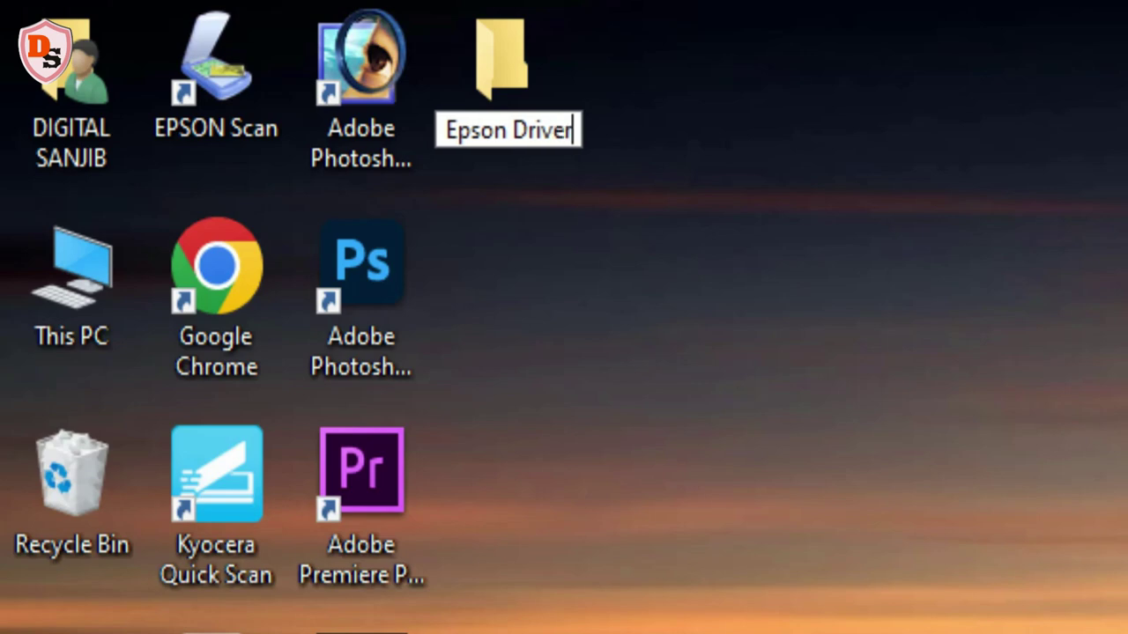
{"action": "type", "text": "pson Driver"}
{"action": "key", "text": "Return"}
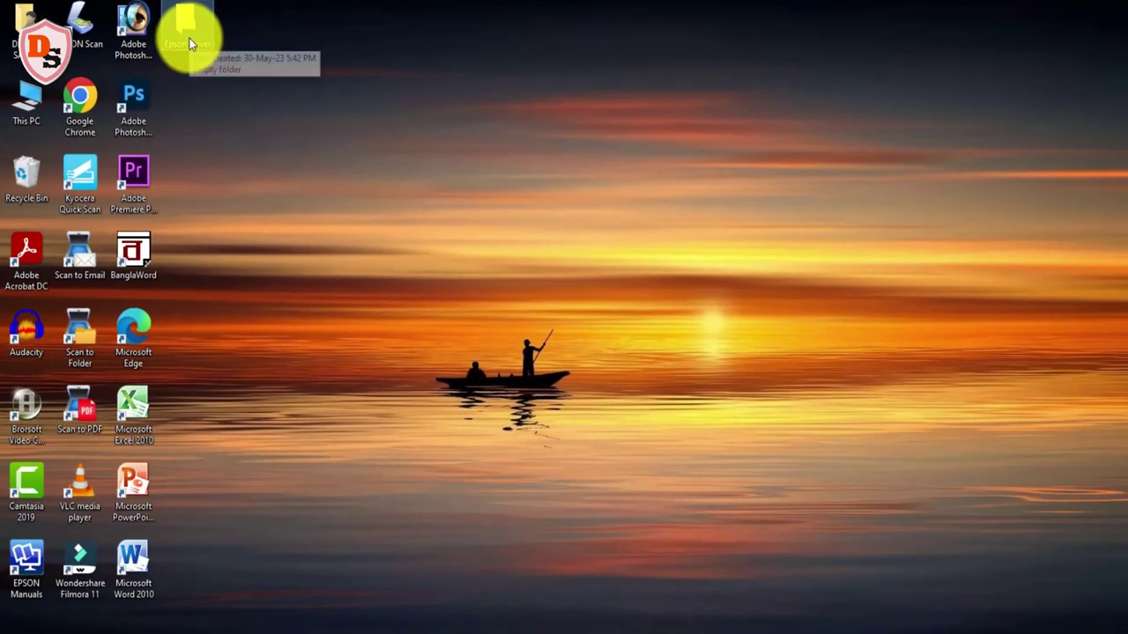
Paste the copied disc files into the Epson Driver folder and close its window.
{"action": "double_click", "coordinate": [350, 74]}
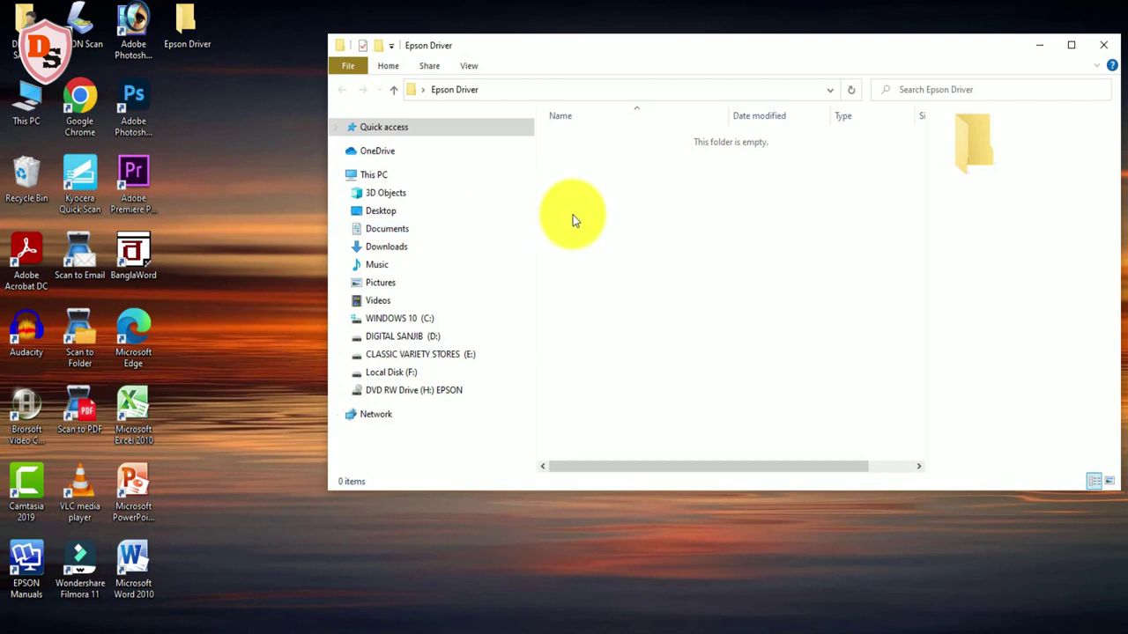
{"action": "right_click", "coordinate": [573, 218]}
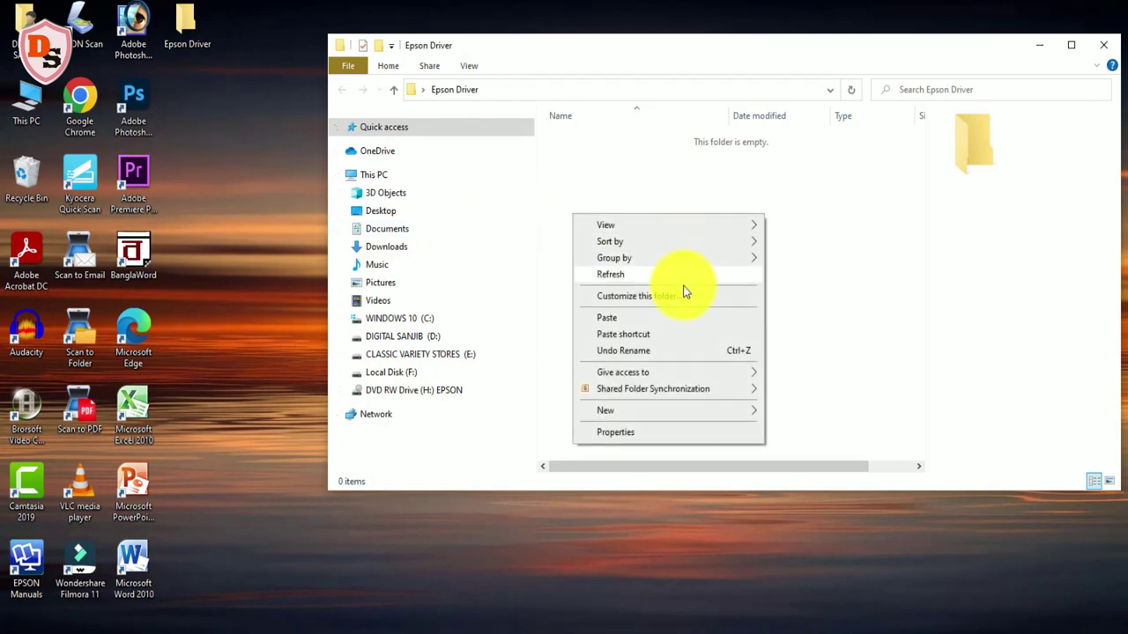
{"action": "left_click", "coordinate": [662, 321]}
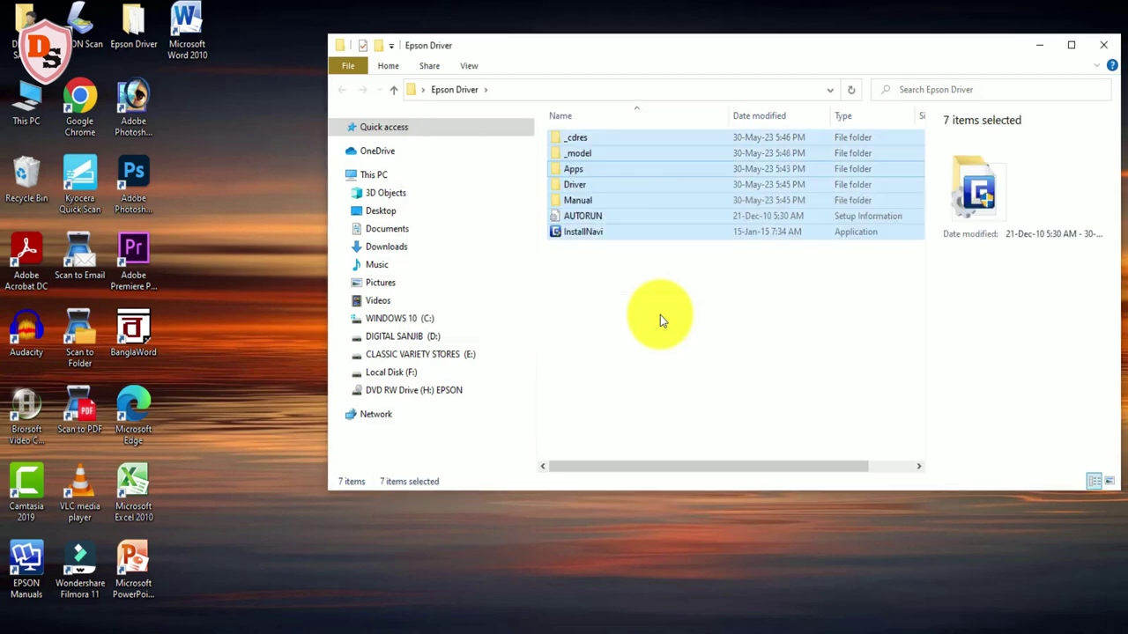
{"action": "left_click", "coordinate": [1099, 44]}
Reopen the Epson Driver folder on the desktop to check the copied files, and close it.
{"action": "right_click", "coordinate": [407, 342]}
{"action": "left_click", "coordinate": [324, 198]}
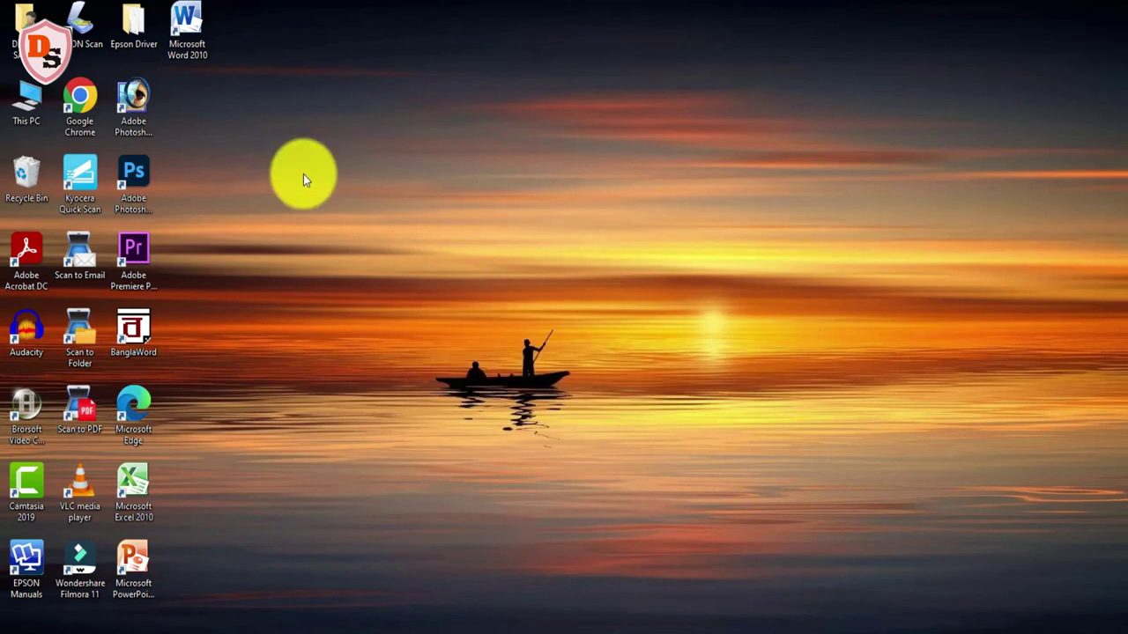
{"action": "double_click", "coordinate": [134, 35]}
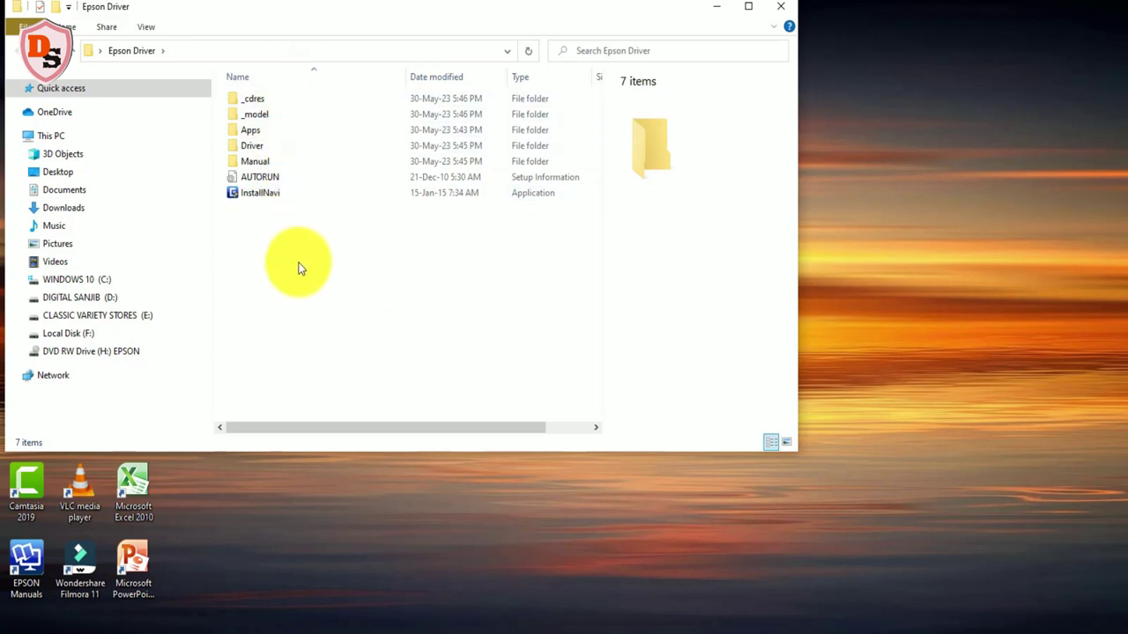
{"action": "left_click", "coordinate": [781, 11]}
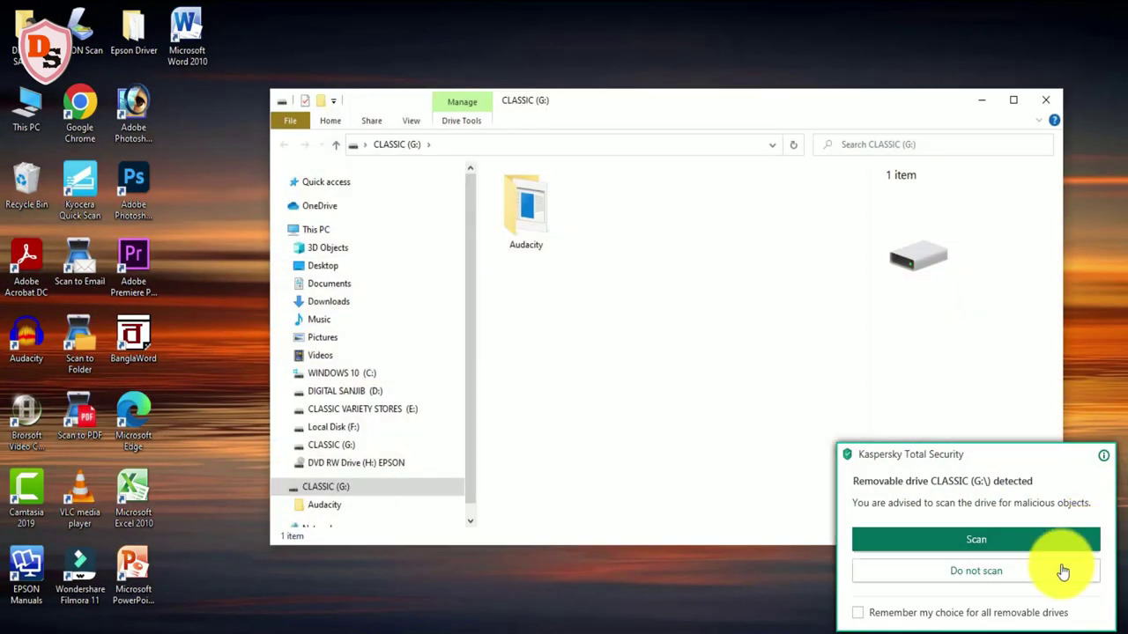
Decline the virus scan of the removable drive and move the desktop's Epson Driver folder onto CLASSIC (G:).
{"action": "left_click", "coordinate": [1062, 571]}
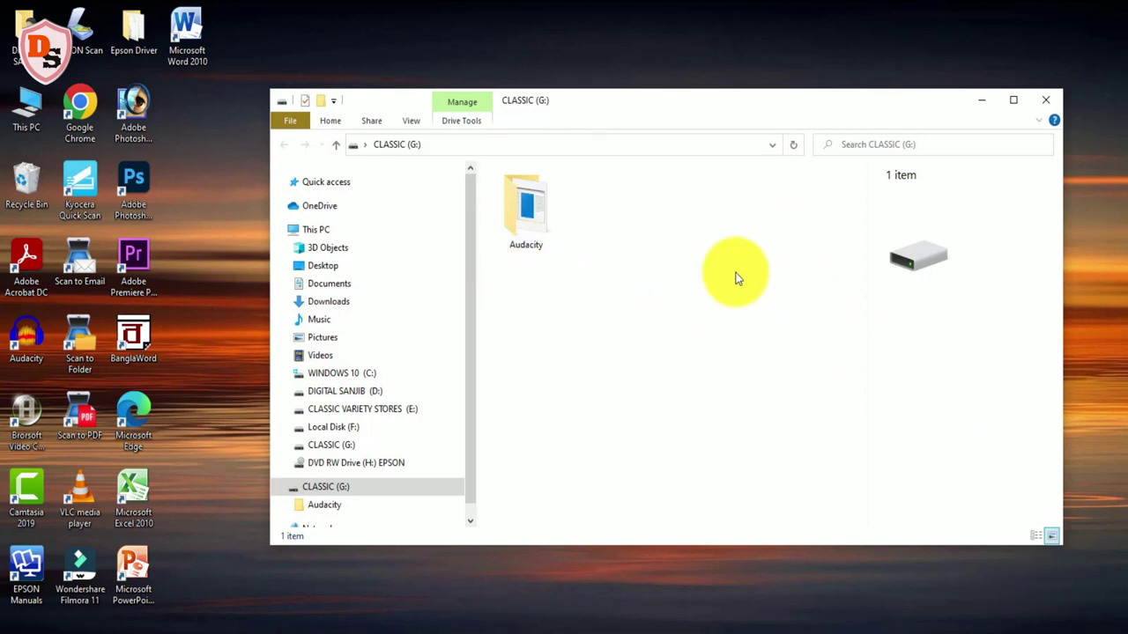
{"action": "left_click", "coordinate": [130, 37]}
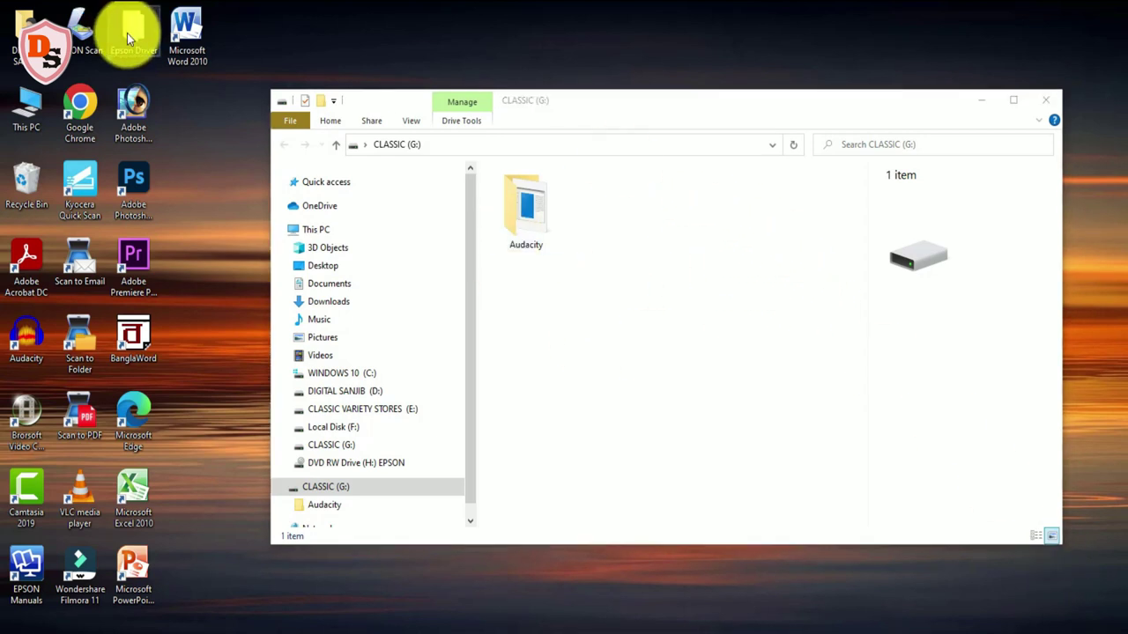
{"action": "right_click", "coordinate": [128, 38]}
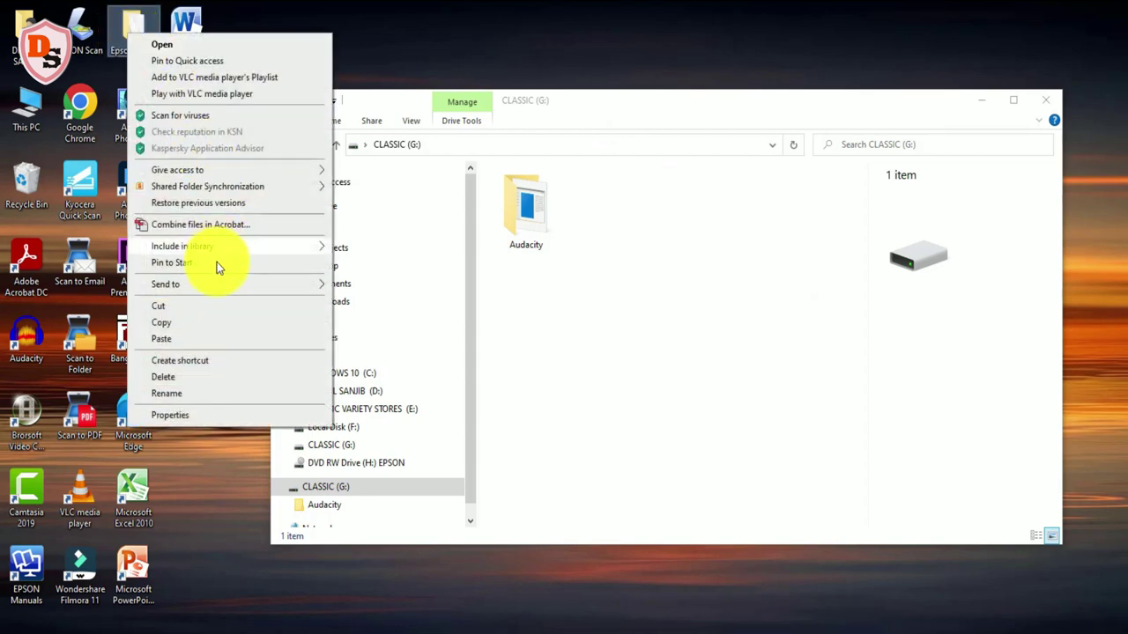
{"action": "left_click", "coordinate": [207, 307]}
{"action": "right_click", "coordinate": [596, 272]}
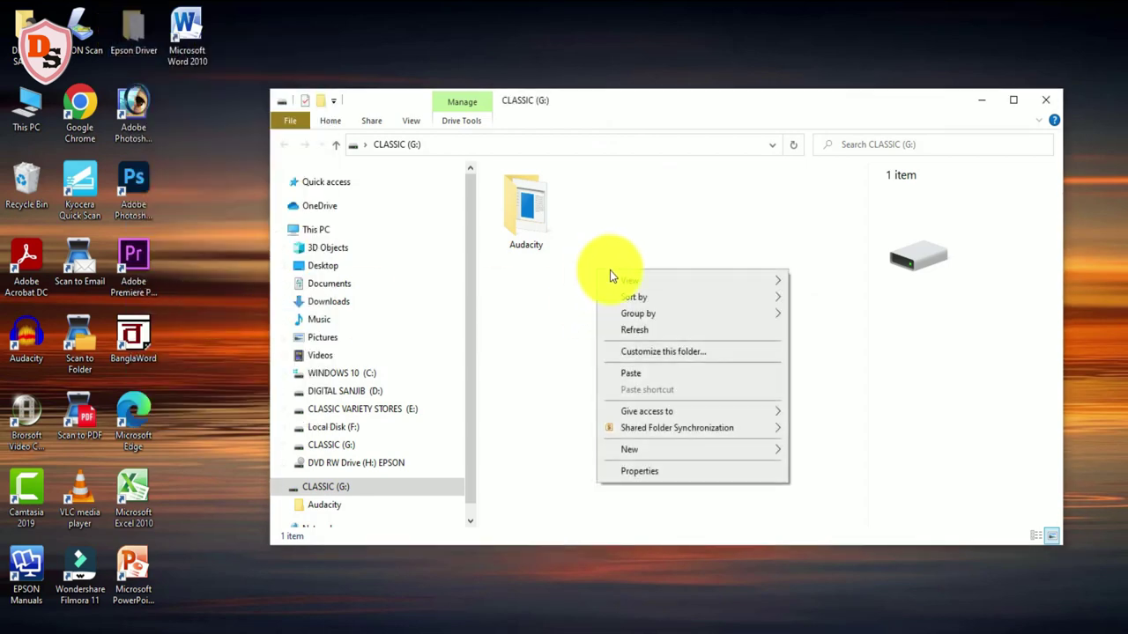
{"action": "left_click", "coordinate": [657, 377]}
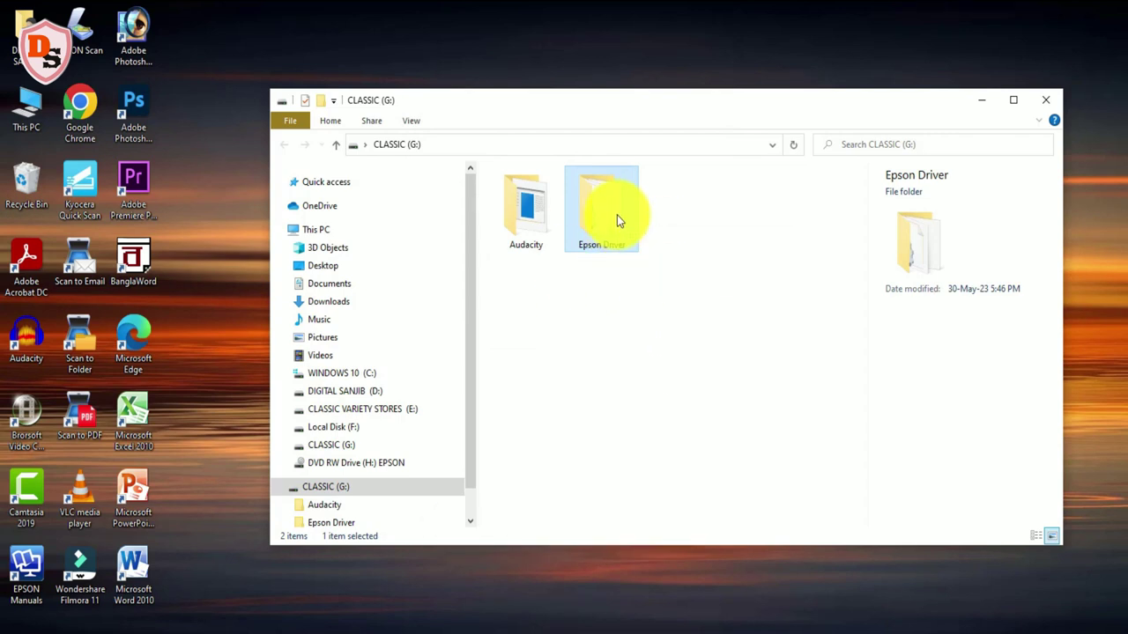
Check the Epson Driver folder's contents on CLASSIC (G:), close the window and safely eject the removable drive.
{"action": "double_click", "coordinate": [617, 220]}
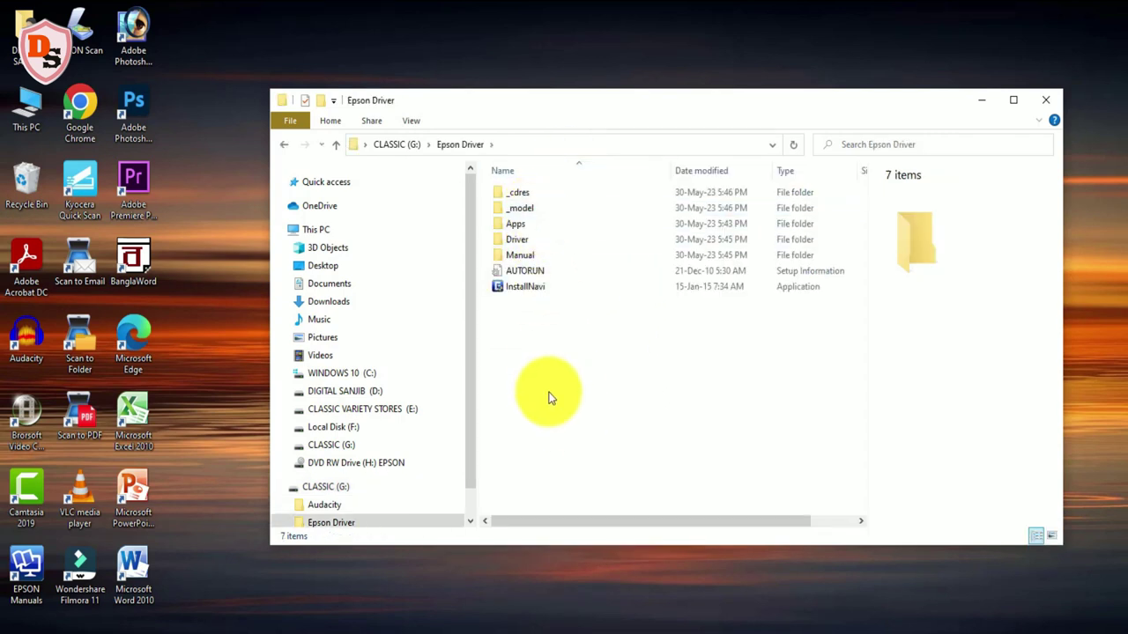
{"action": "left_click", "coordinate": [1049, 101]}
{"action": "left_click", "coordinate": [960, 628]}
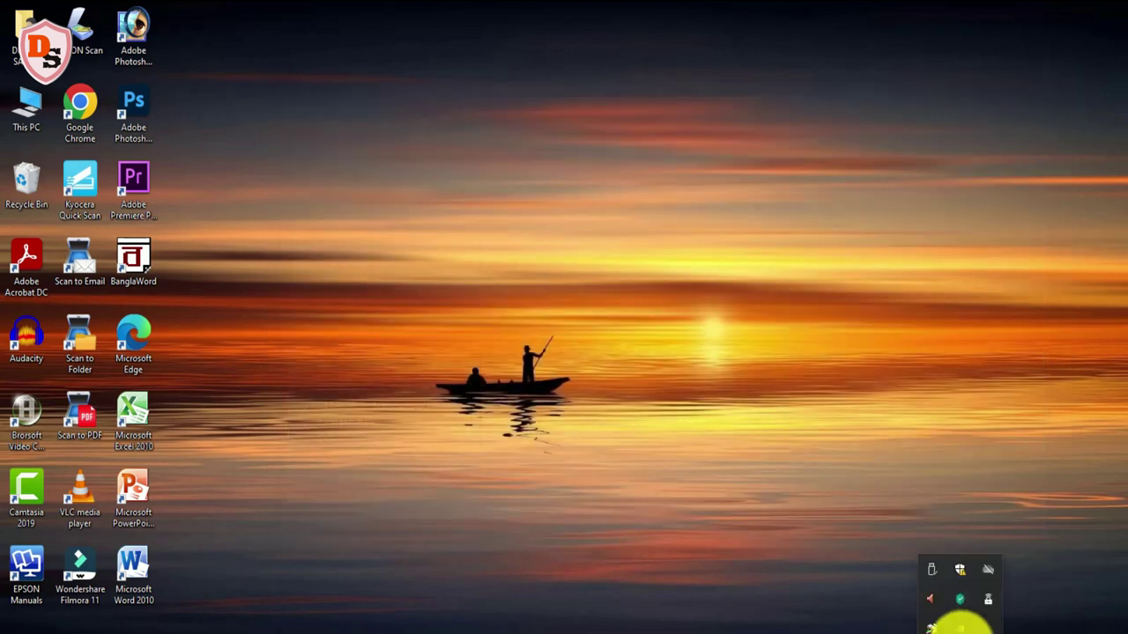
{"action": "left_click", "coordinate": [960, 596]}
{"action": "left_click", "coordinate": [996, 601]}
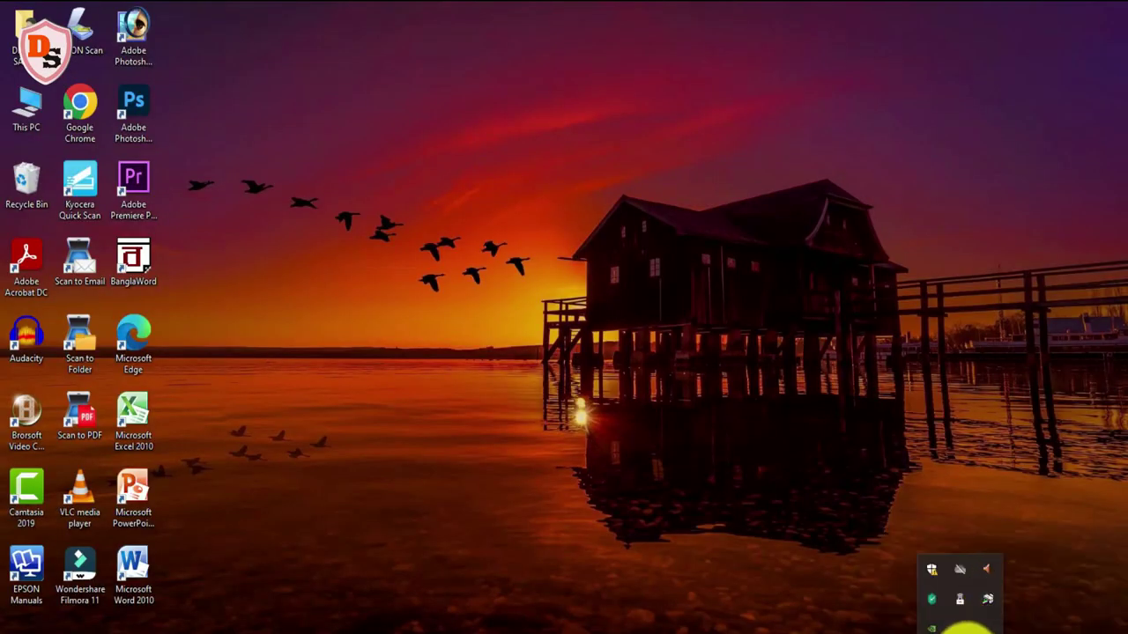
{"action": "left_click", "coordinate": [956, 630]}
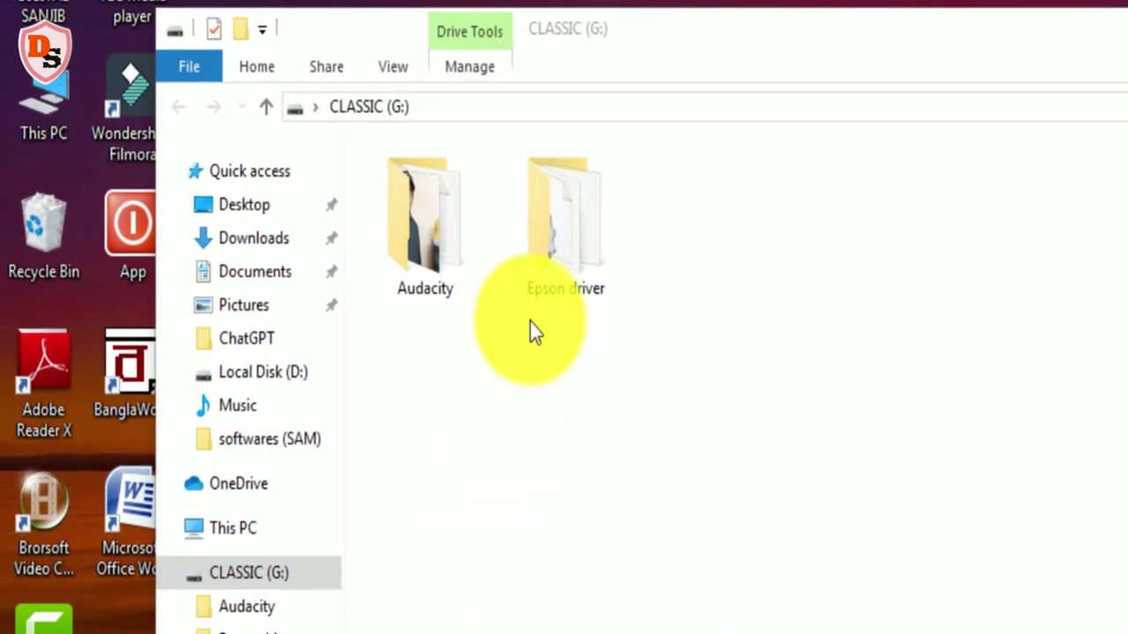
Open the Epson driver folder on CLASSIC (G:) and run InstallNavi as administrator.
{"action": "double_click", "coordinate": [564, 278]}
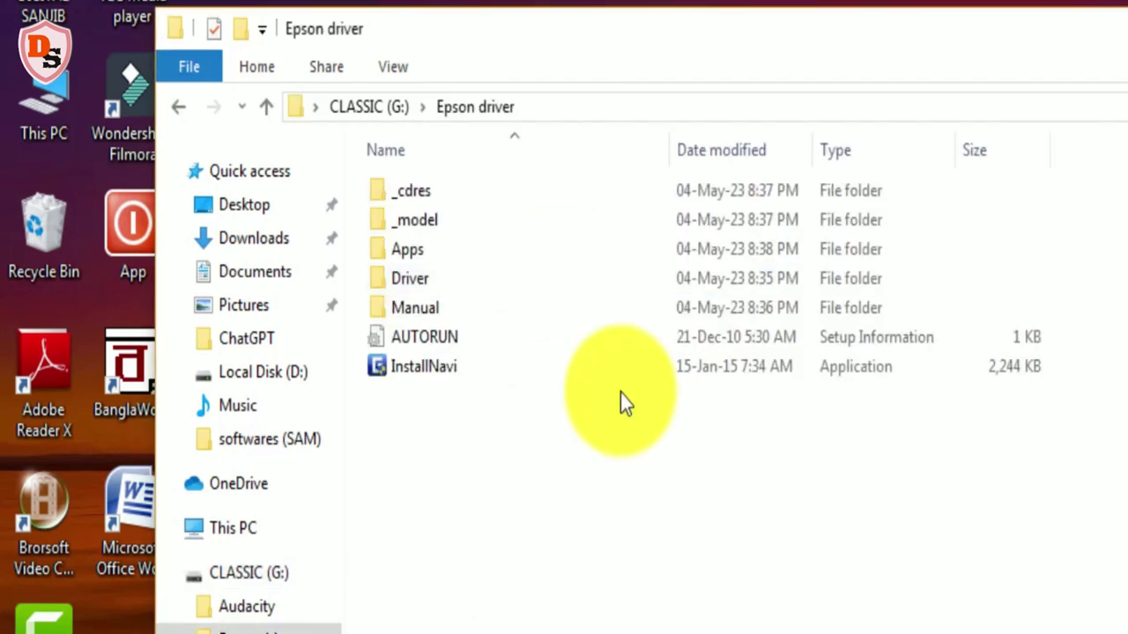
{"action": "left_click", "coordinate": [419, 368]}
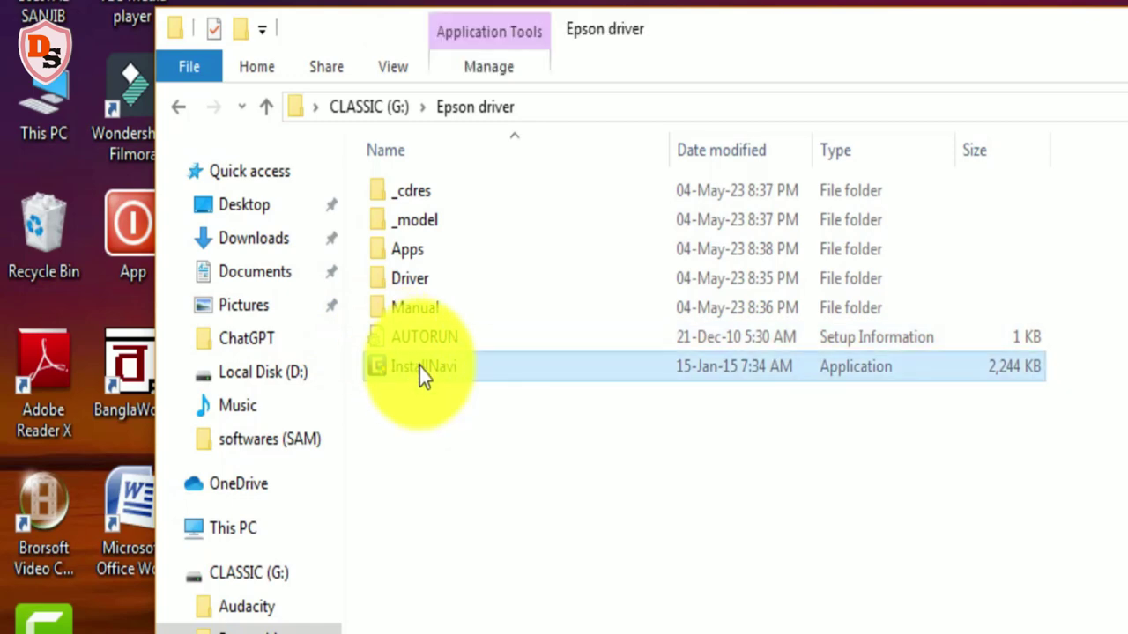
{"action": "right_click", "coordinate": [419, 367]}
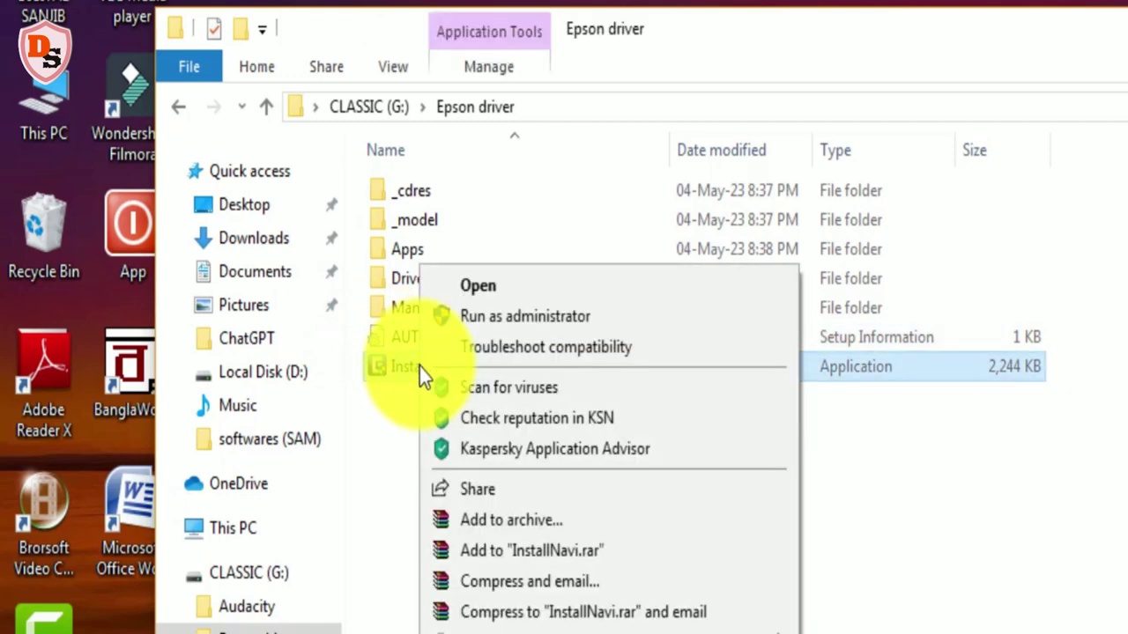
{"action": "left_click", "coordinate": [481, 326]}
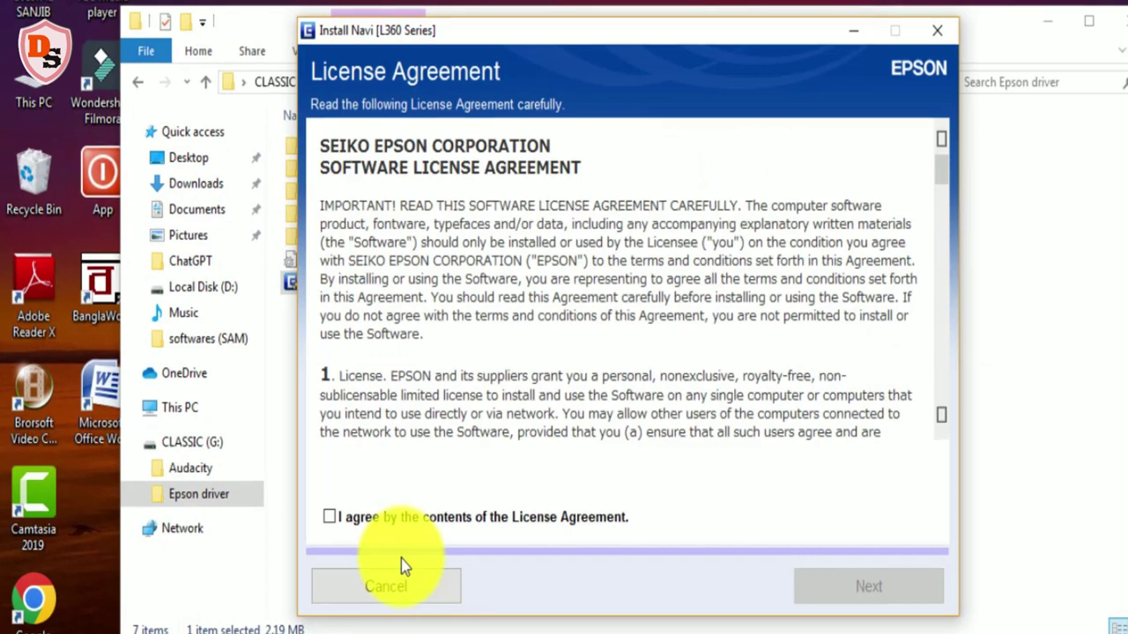
Accept the Epson software License Agreement and continue the L360 Series installation.
{"action": "left_click", "coordinate": [395, 526]}
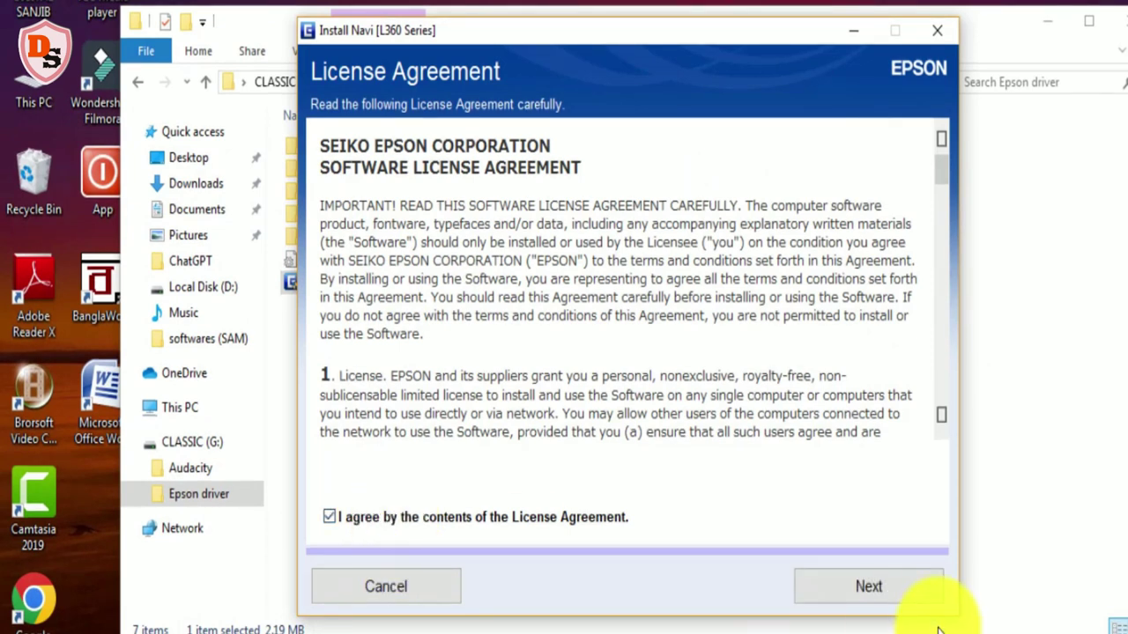
{"action": "left_click", "coordinate": [930, 598]}
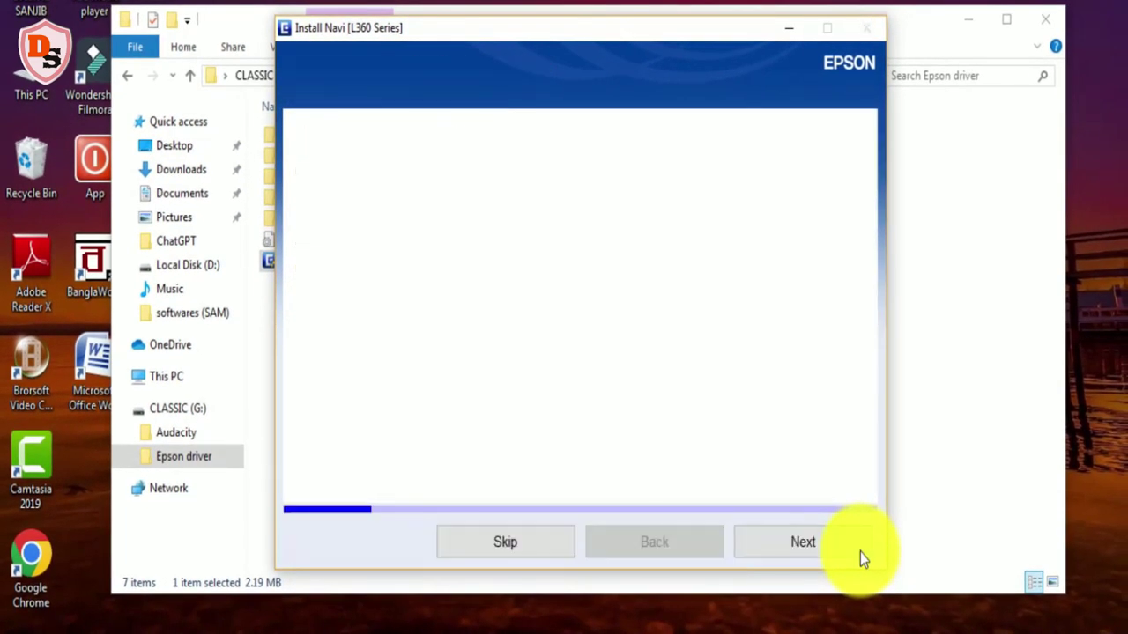
Skip the current setup page so the essential software installs, and minimize the Epson driver folder window.
{"action": "left_click", "coordinate": [565, 553]}
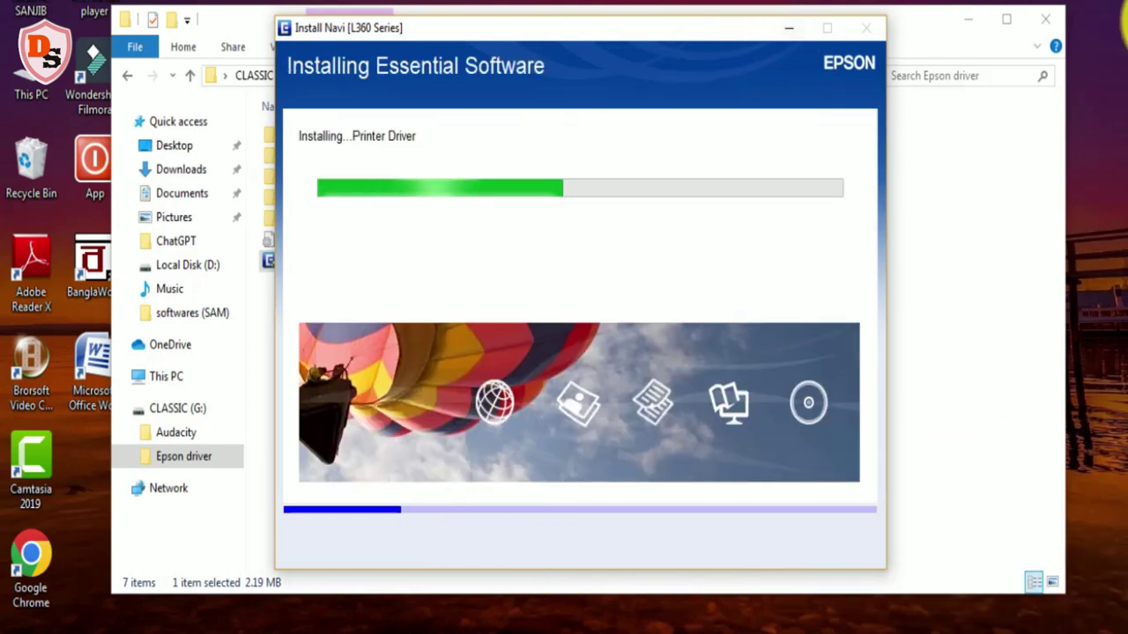
{"action": "left_click", "coordinate": [970, 22]}
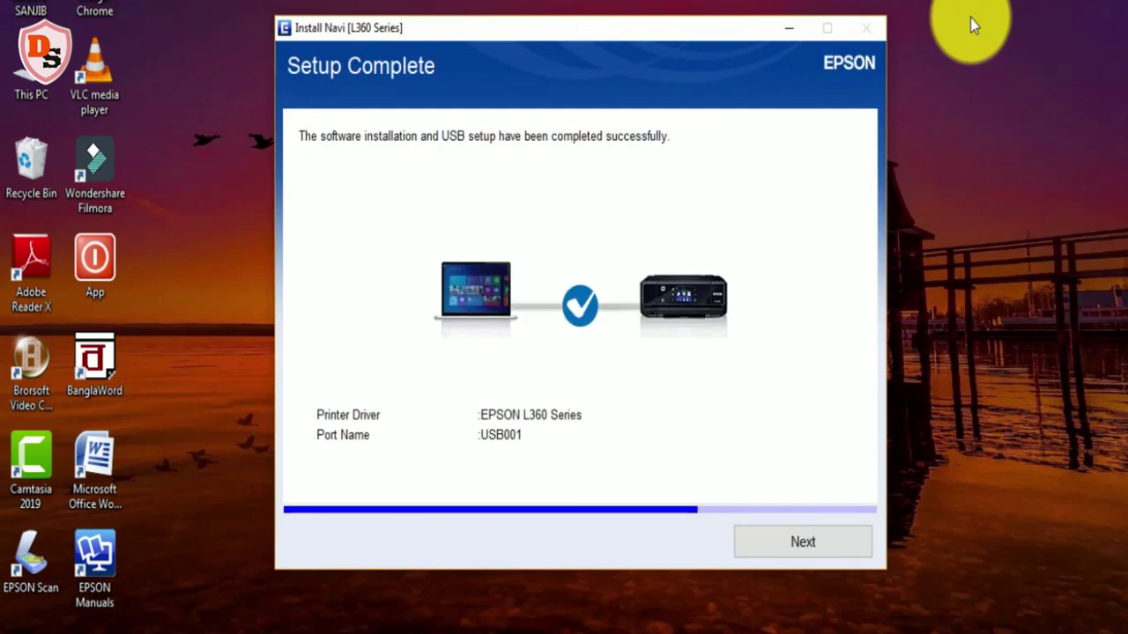
Continue past the setup summary and the paper-loading instructions, and print a test page.
{"action": "left_click", "coordinate": [807, 542]}
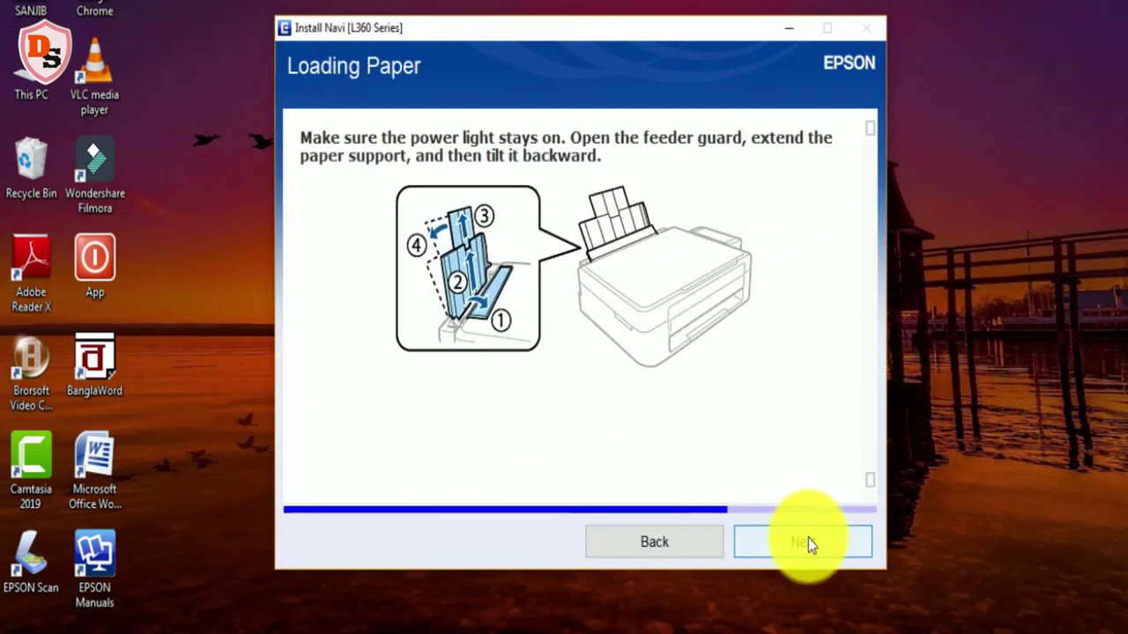
{"action": "left_click", "coordinate": [808, 540]}
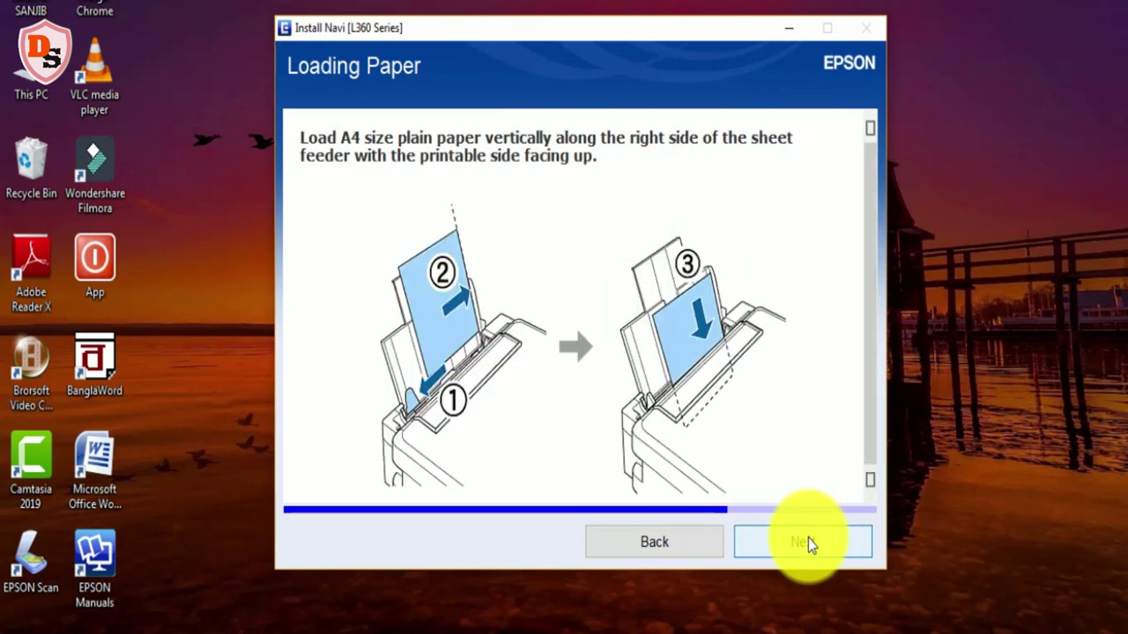
{"action": "left_click", "coordinate": [808, 540]}
{"action": "left_click", "coordinate": [808, 540]}
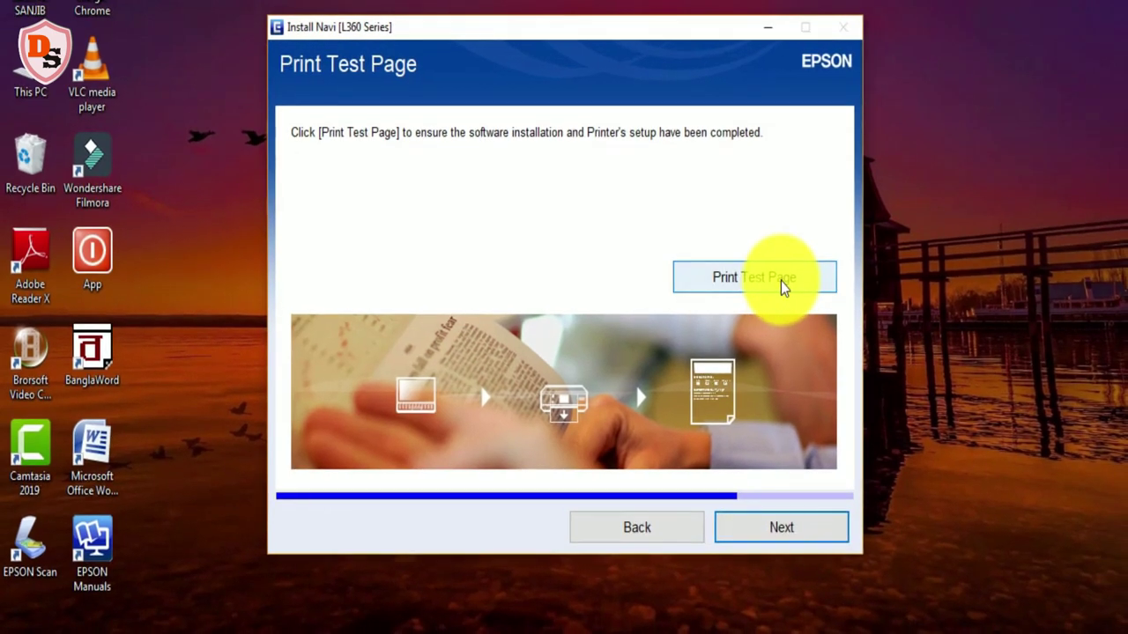
{"action": "left_click", "coordinate": [801, 288]}
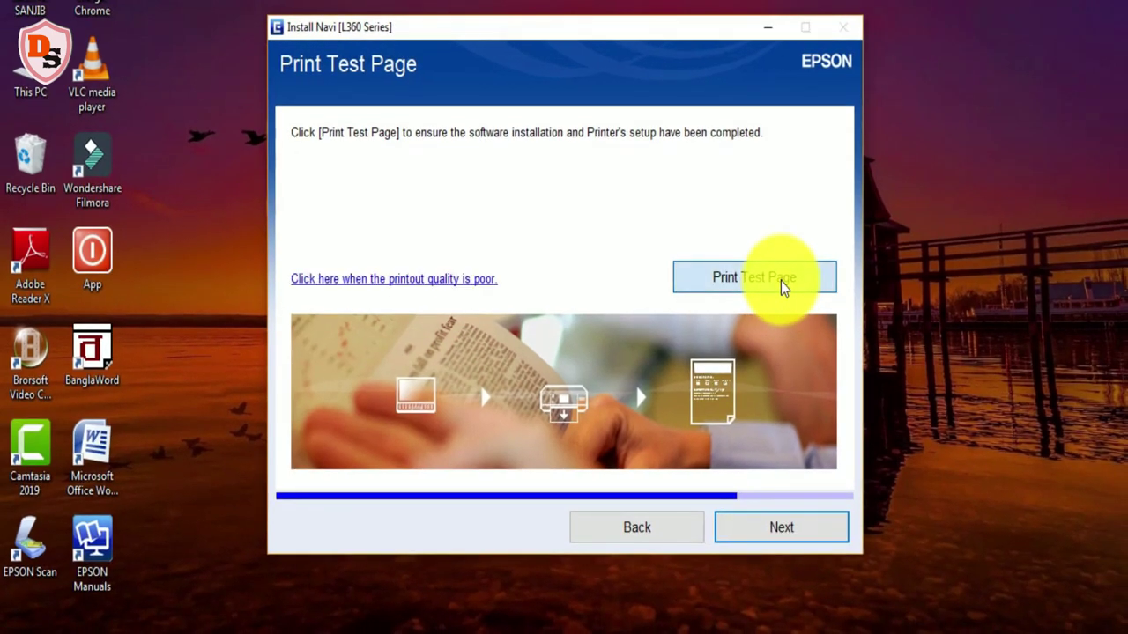